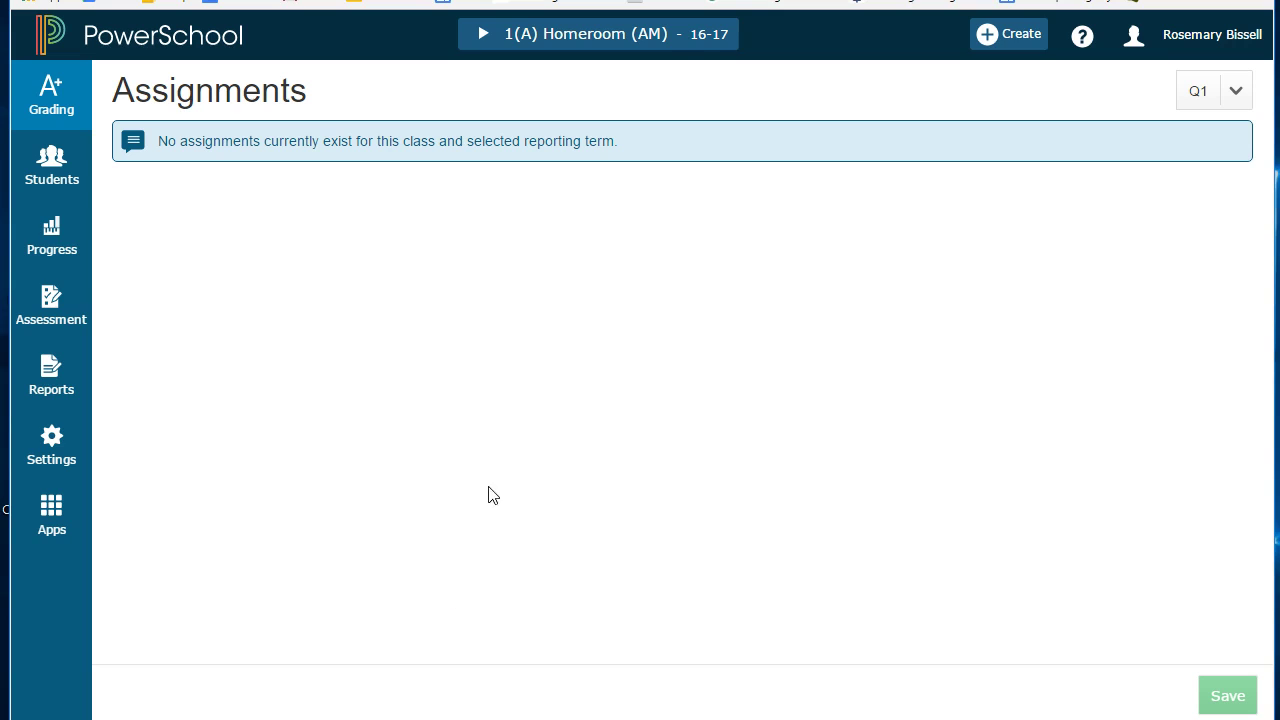
Switch to the 3(A) 4th Grade Math class and start a new assignment named 'Sample Home Link'.
{"action": "left_click", "coordinate": [580, 45]}
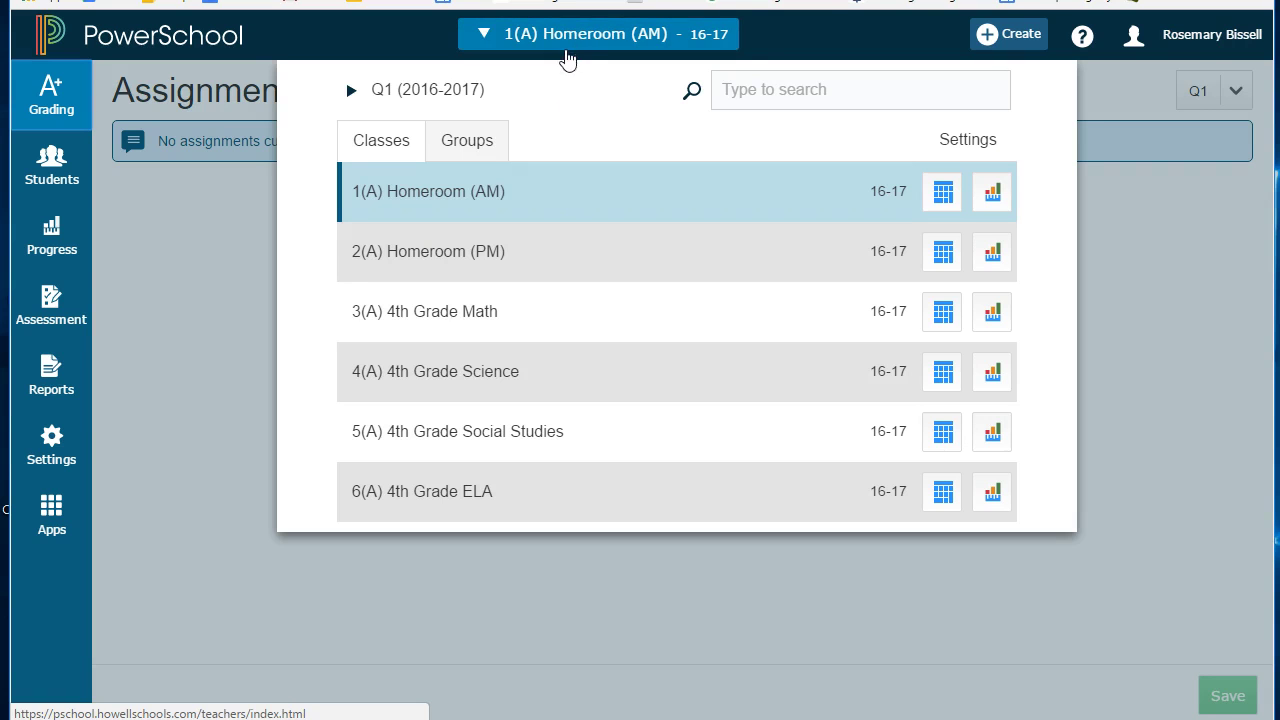
{"action": "left_click", "coordinate": [480, 312]}
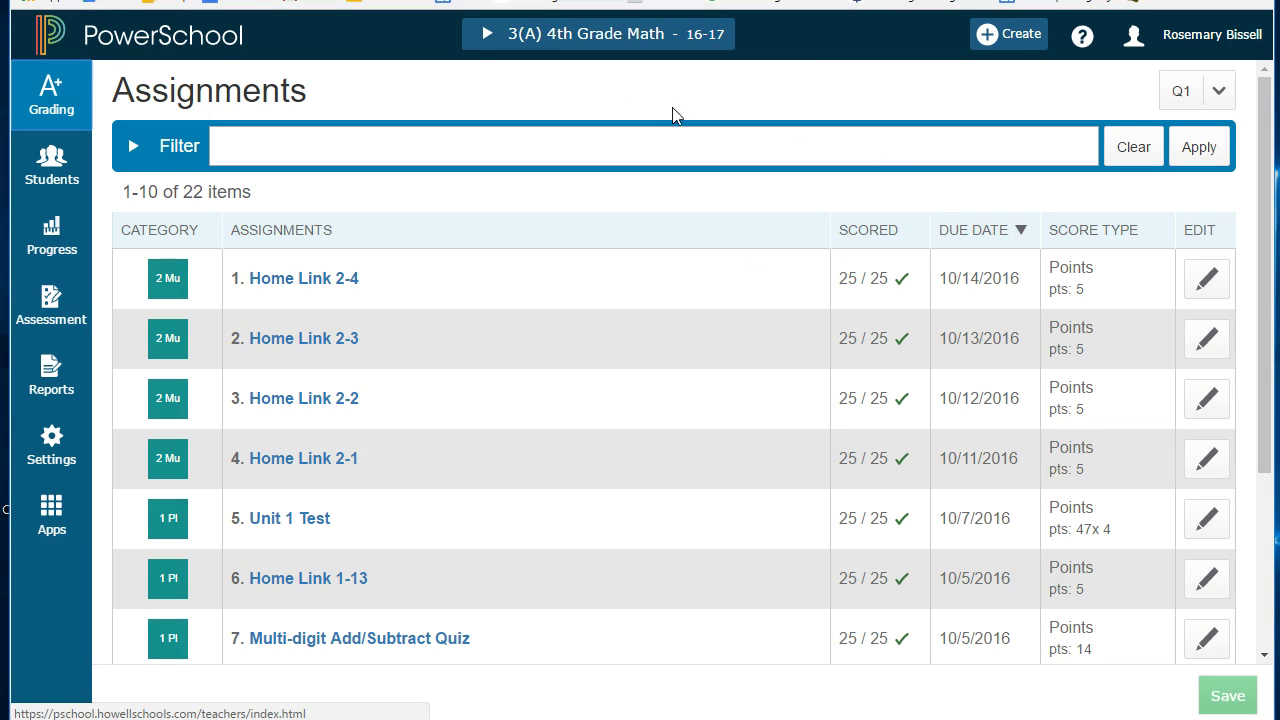
{"action": "left_click", "coordinate": [988, 36]}
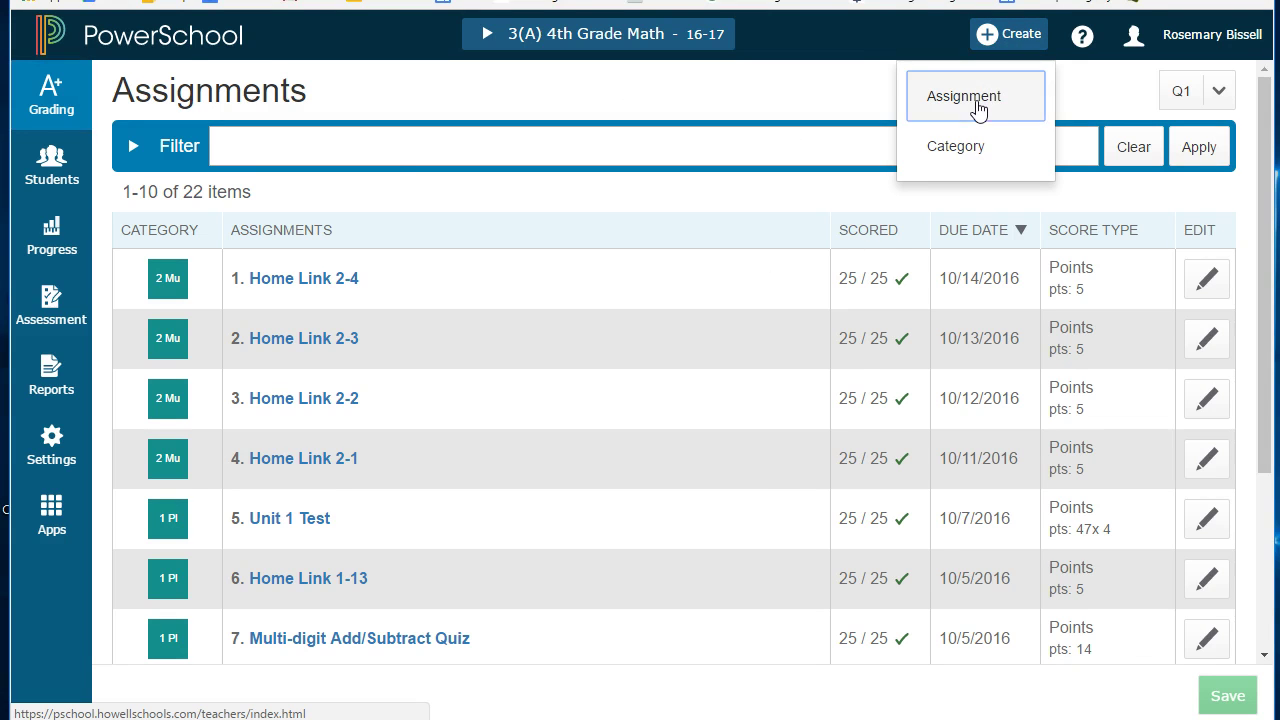
{"action": "left_click", "coordinate": [978, 108]}
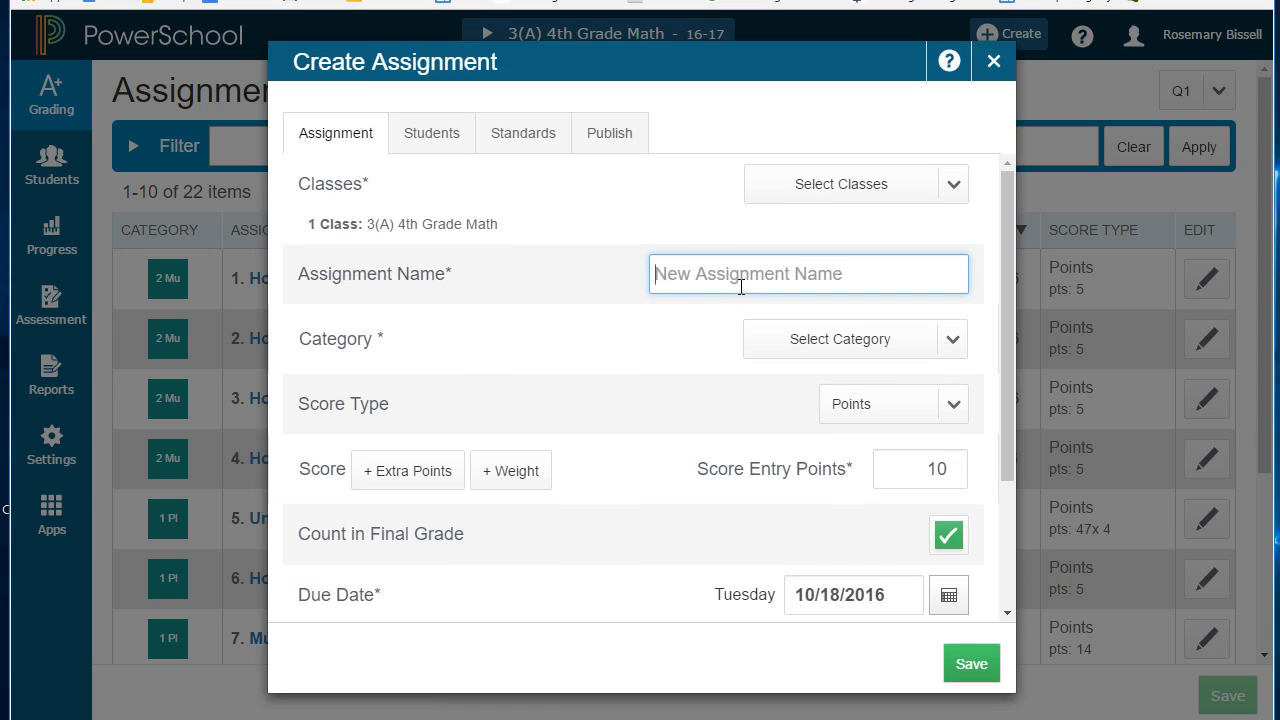
{"action": "type", "text": "Sample Home "}
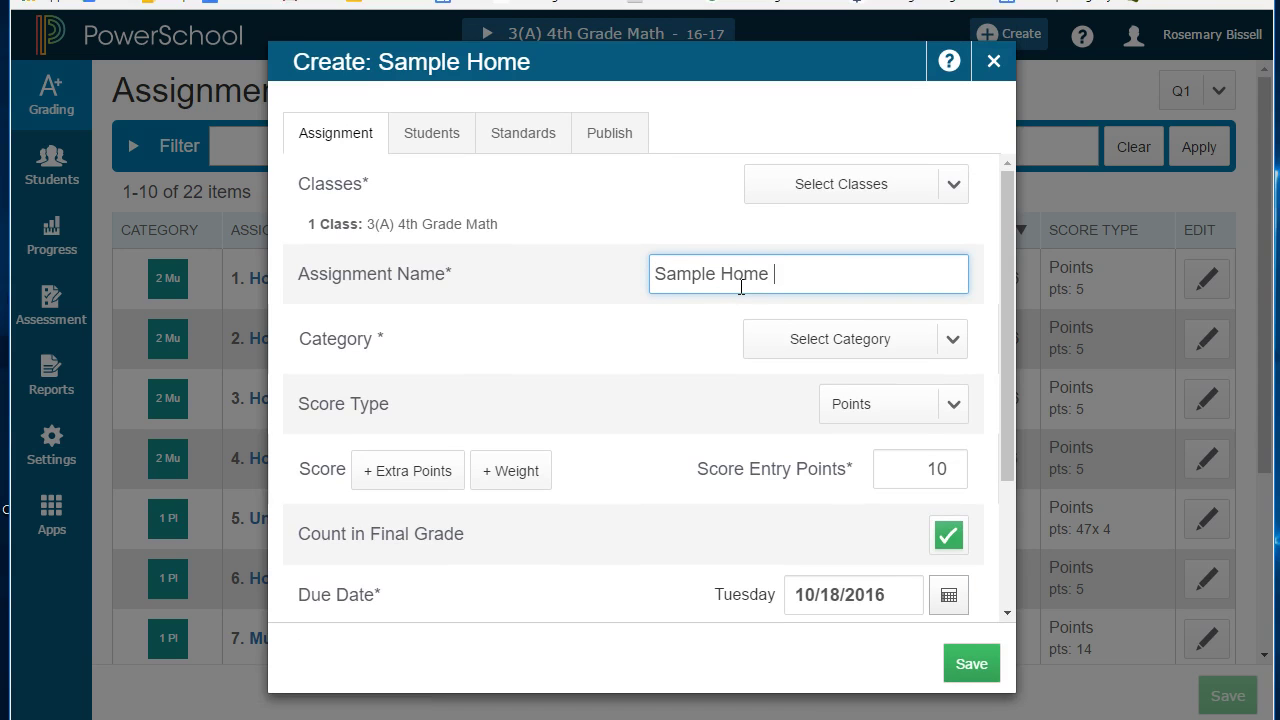
{"action": "type", "text": "Link"}
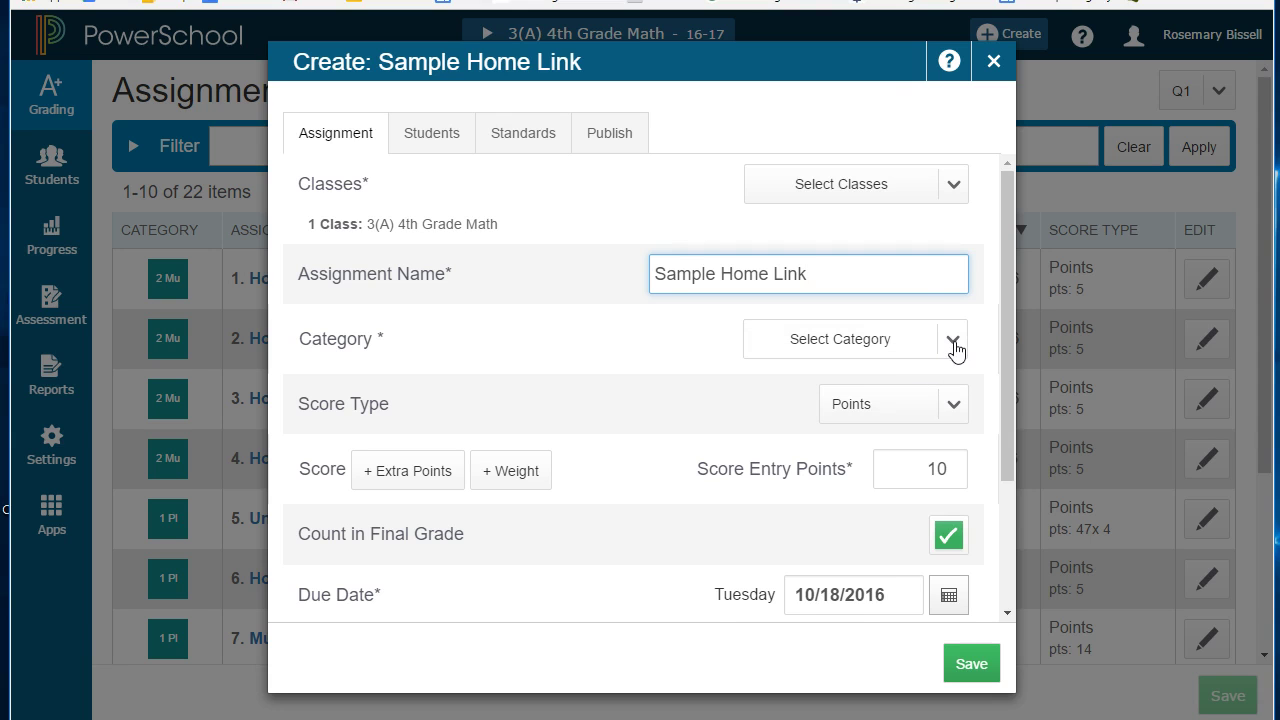
Set the assignment category to Classwork and display the EL.04.MAT standards list.
{"action": "left_click", "coordinate": [955, 349]}
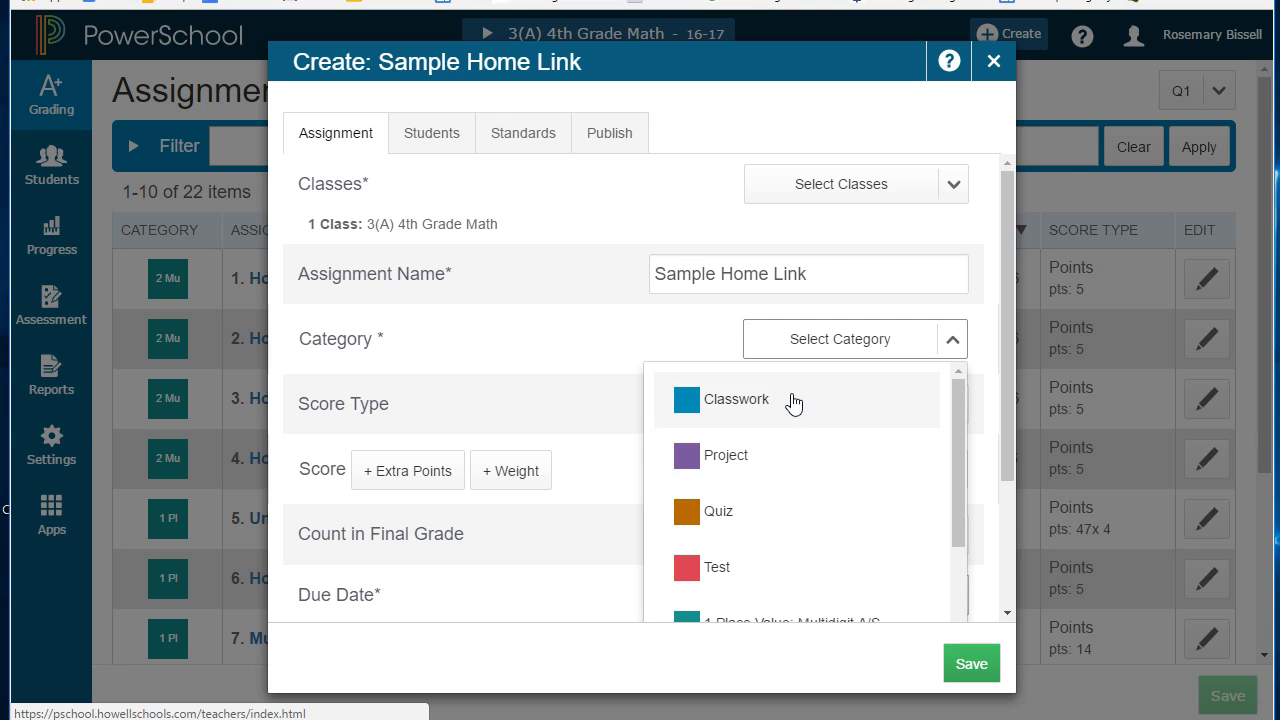
{"action": "scroll", "coordinate": [785, 455], "scroll_direction": "down", "scroll_amount": 2}
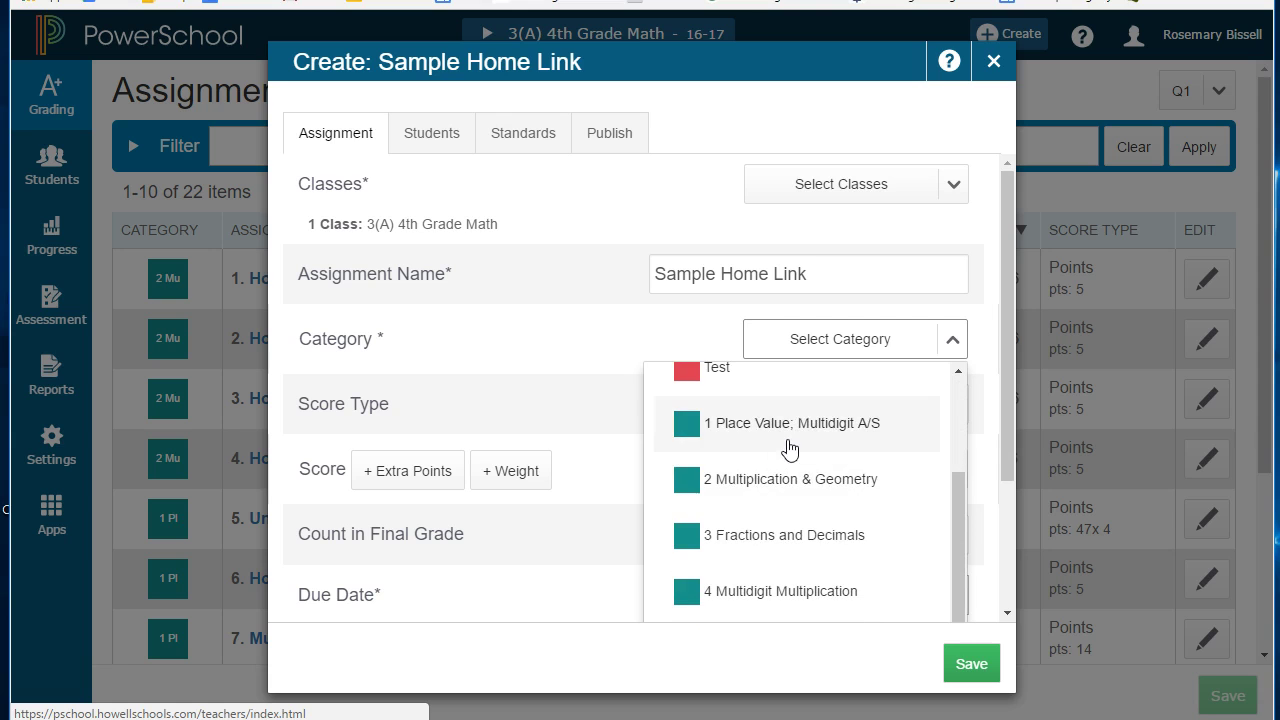
{"action": "scroll", "coordinate": [793, 452], "scroll_direction": "up", "scroll_amount": 2}
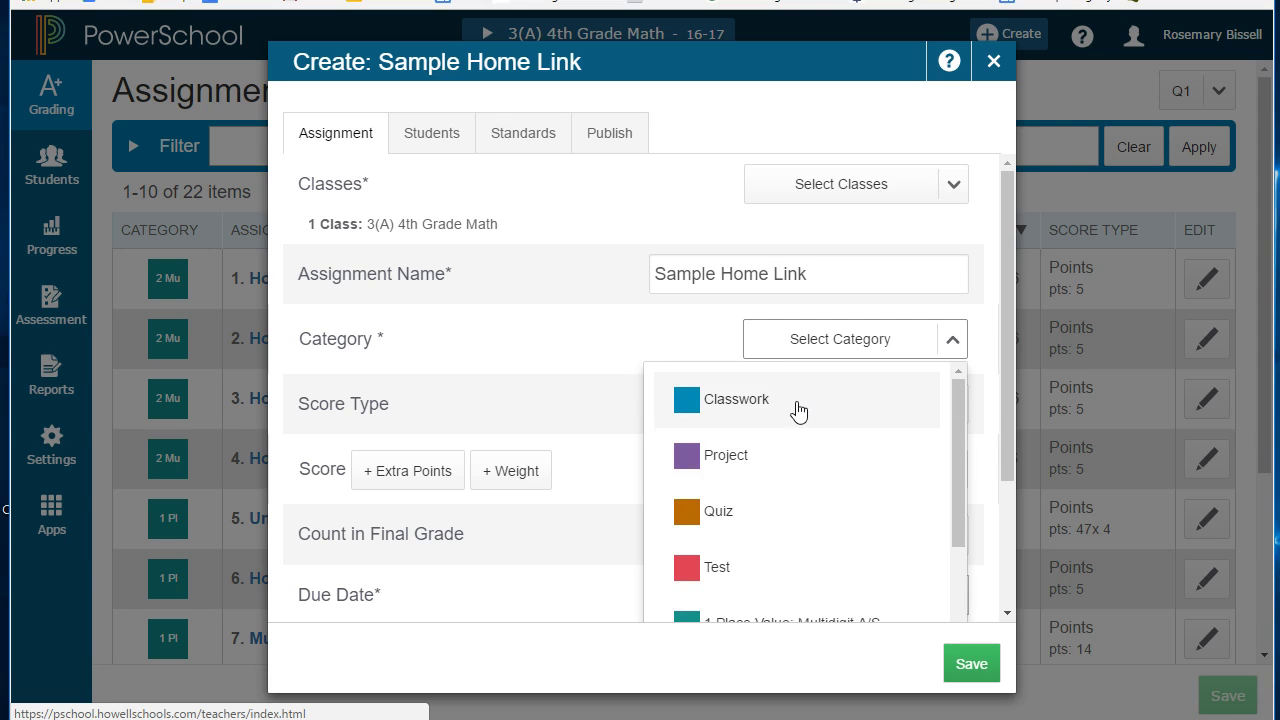
{"action": "scroll", "coordinate": [783, 424], "scroll_direction": "down", "scroll_amount": 1}
{"action": "scroll", "coordinate": [780, 428], "scroll_direction": "up", "scroll_amount": 1}
{"action": "left_click", "coordinate": [770, 406]}
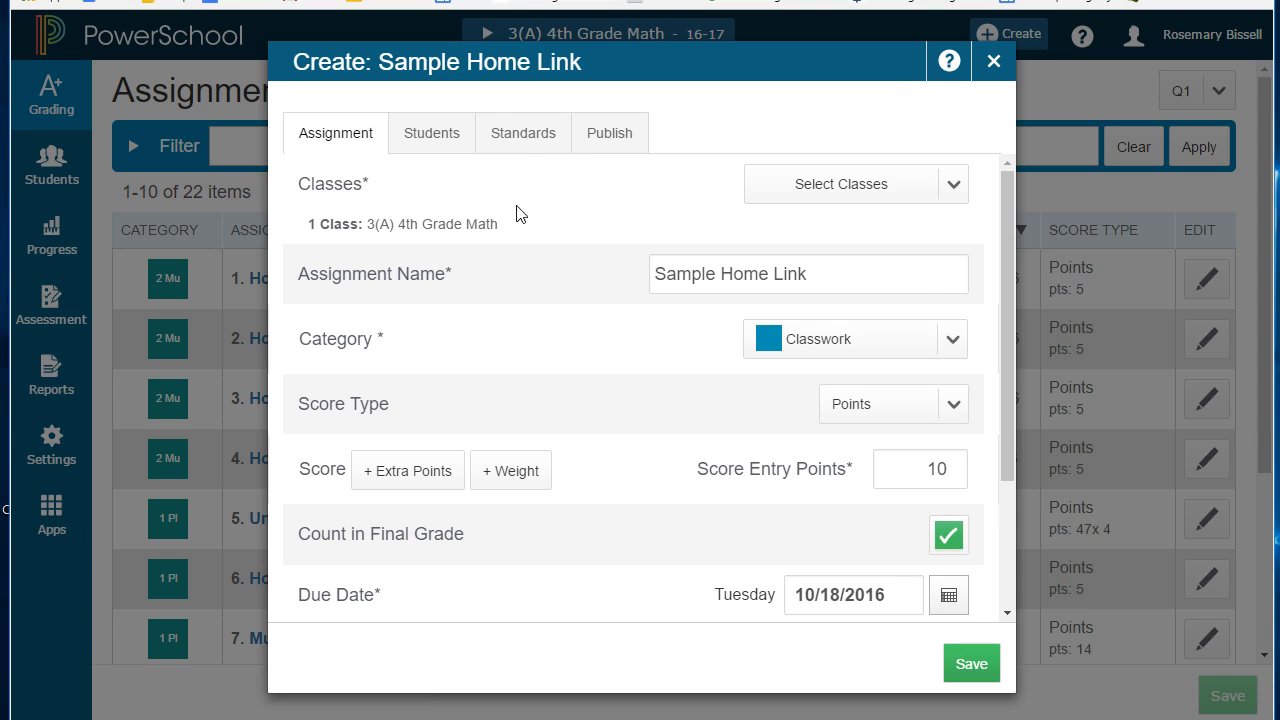
{"action": "left_click", "coordinate": [513, 134]}
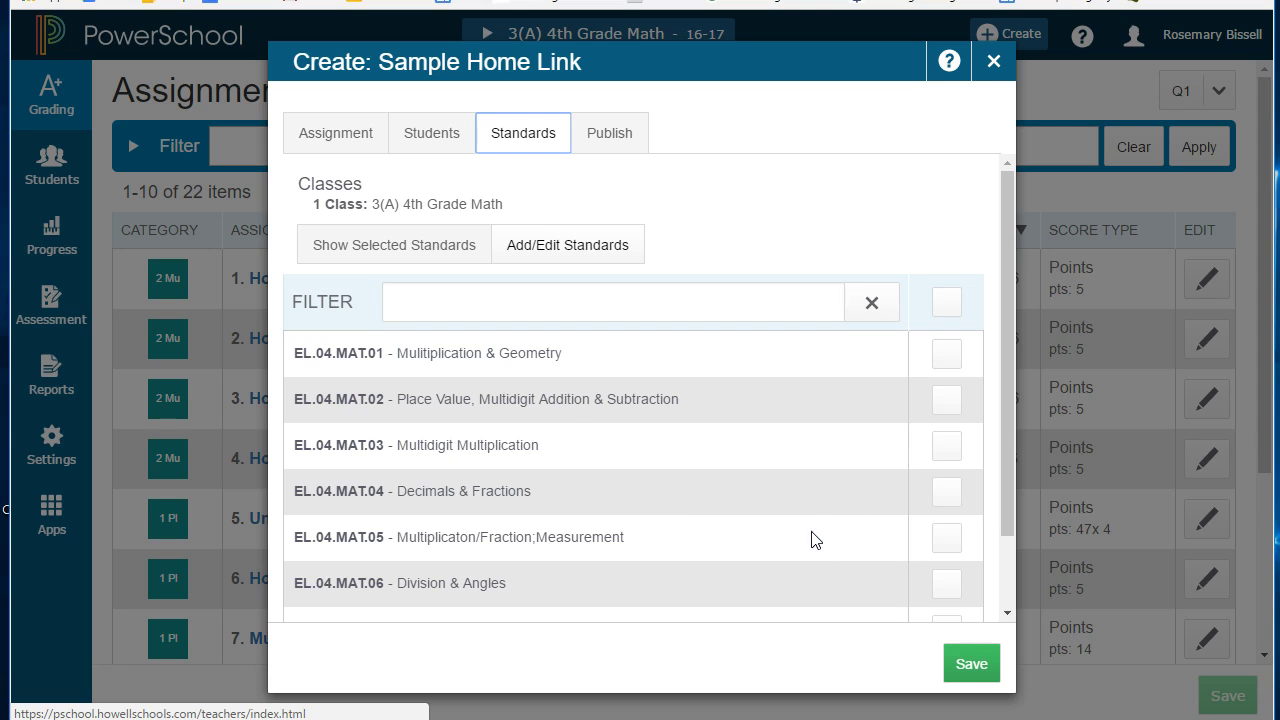
Attach standard EL.04.MAT.01 Multiplication & Geometry and save, bringing the class to 23 assignments.
{"action": "left_click", "coordinate": [318, 133]}
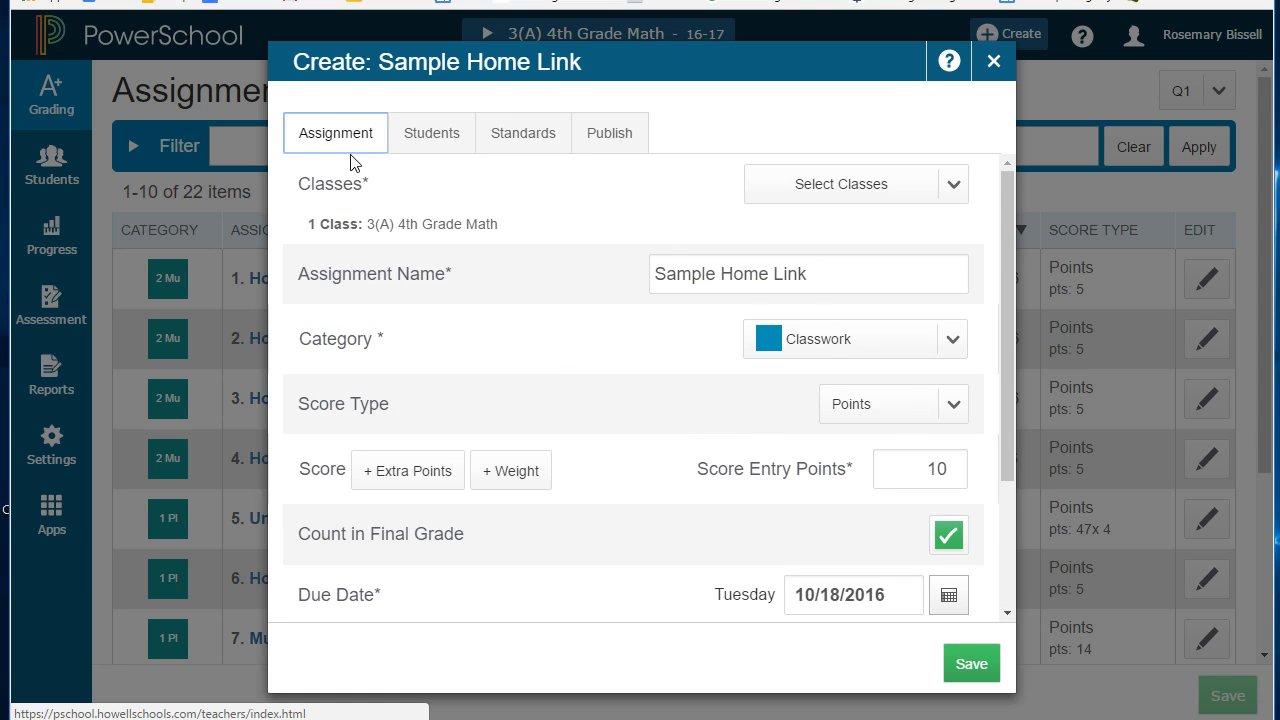
{"action": "left_click", "coordinate": [521, 140]}
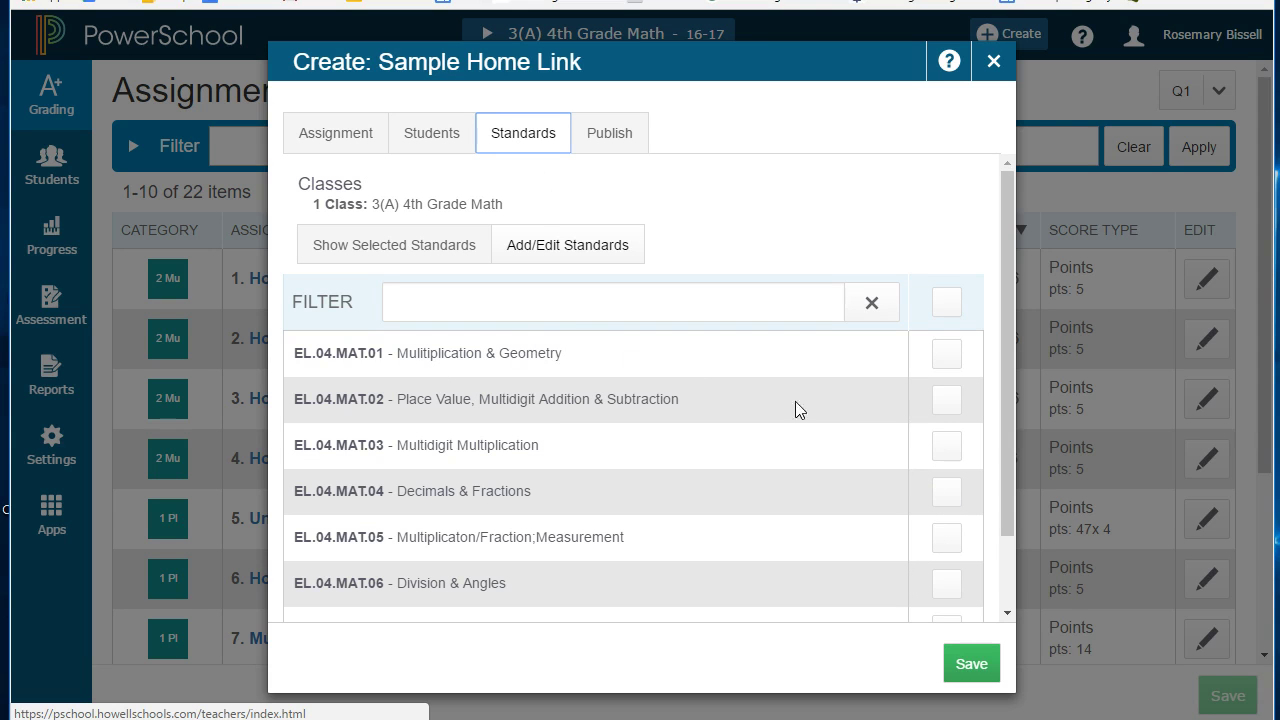
{"action": "left_click", "coordinate": [947, 355]}
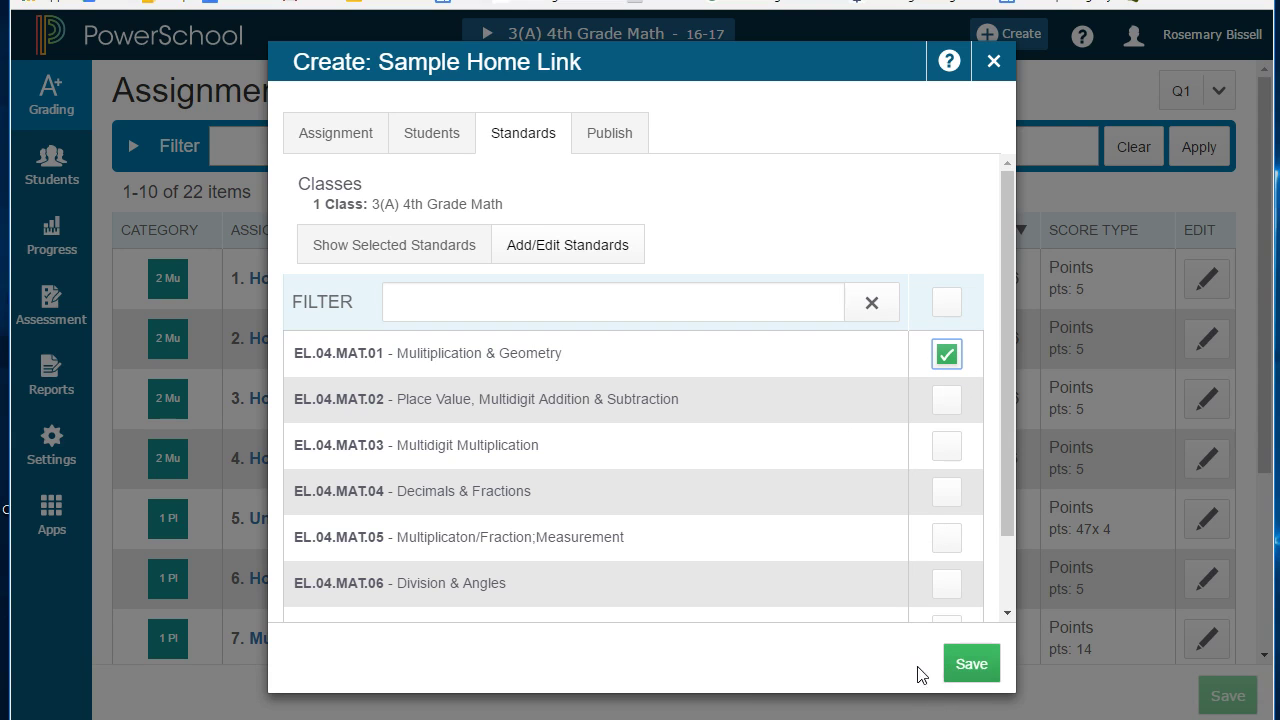
{"action": "left_click", "coordinate": [970, 668]}
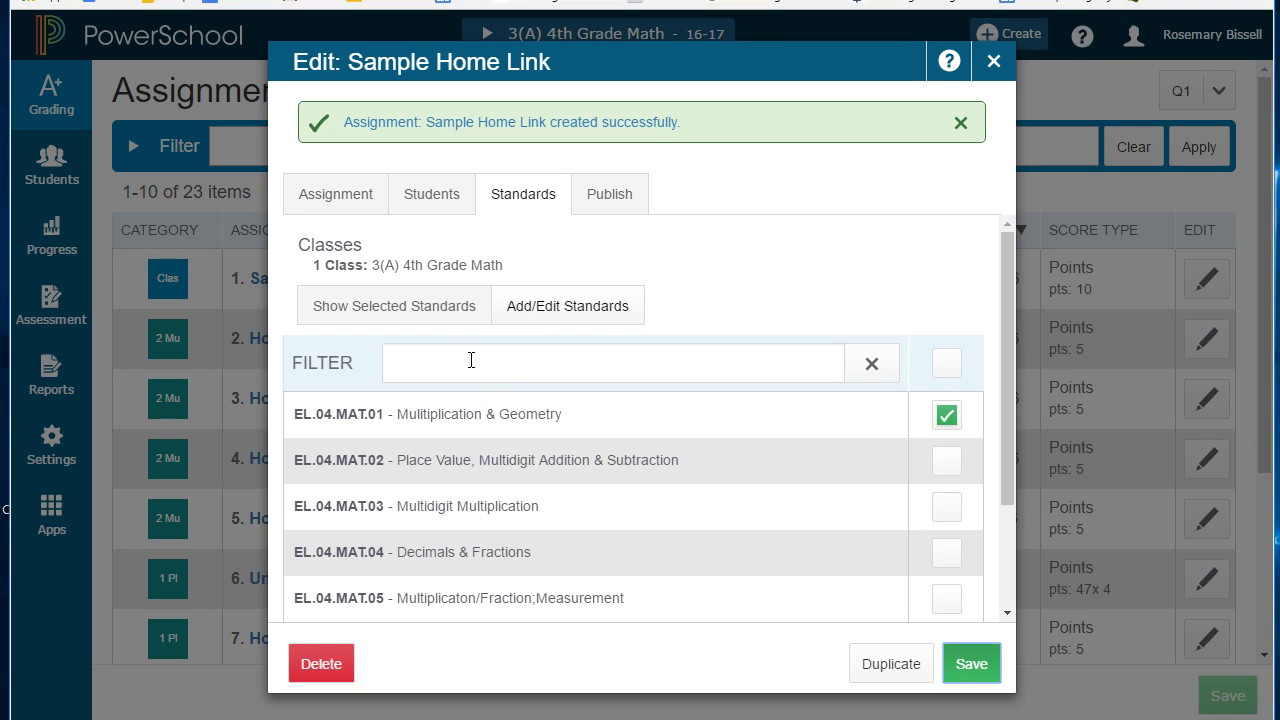
Show only the attached EL.04.MAT.01 standard and enable Auto-Calculate Assignment Standards Scores.
{"action": "left_click", "coordinate": [335, 200]}
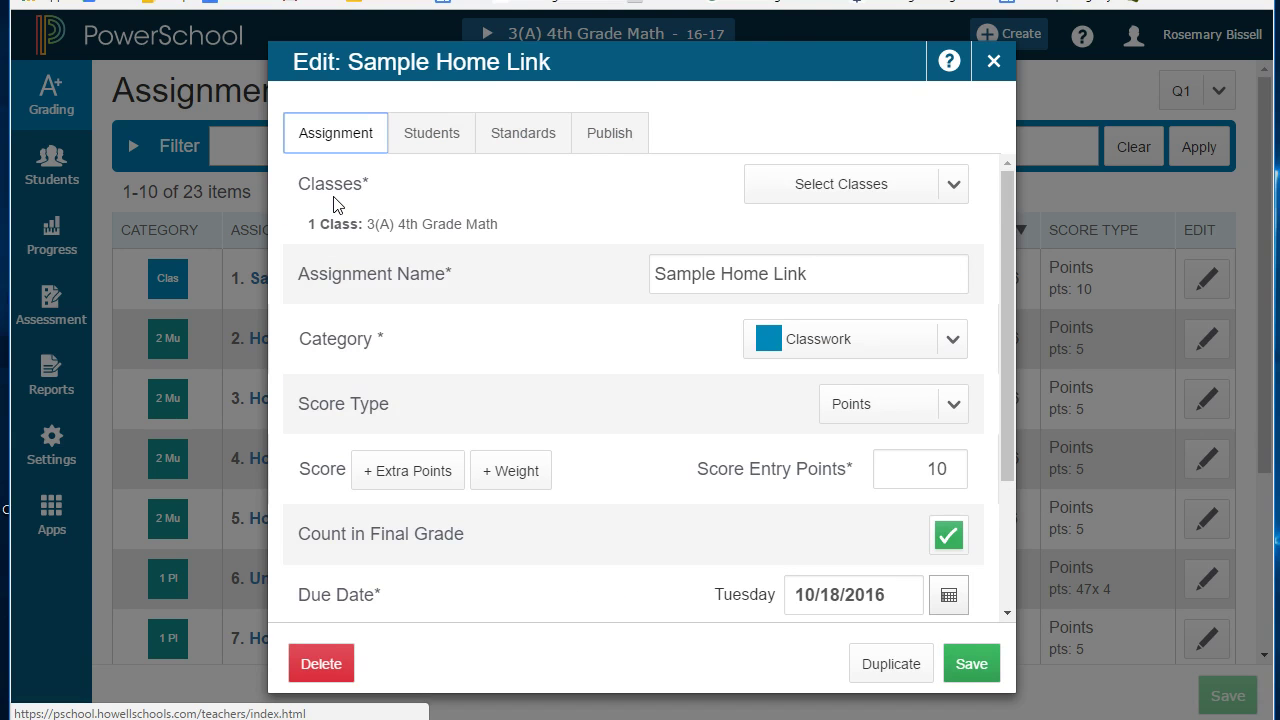
{"action": "left_click", "coordinate": [530, 155]}
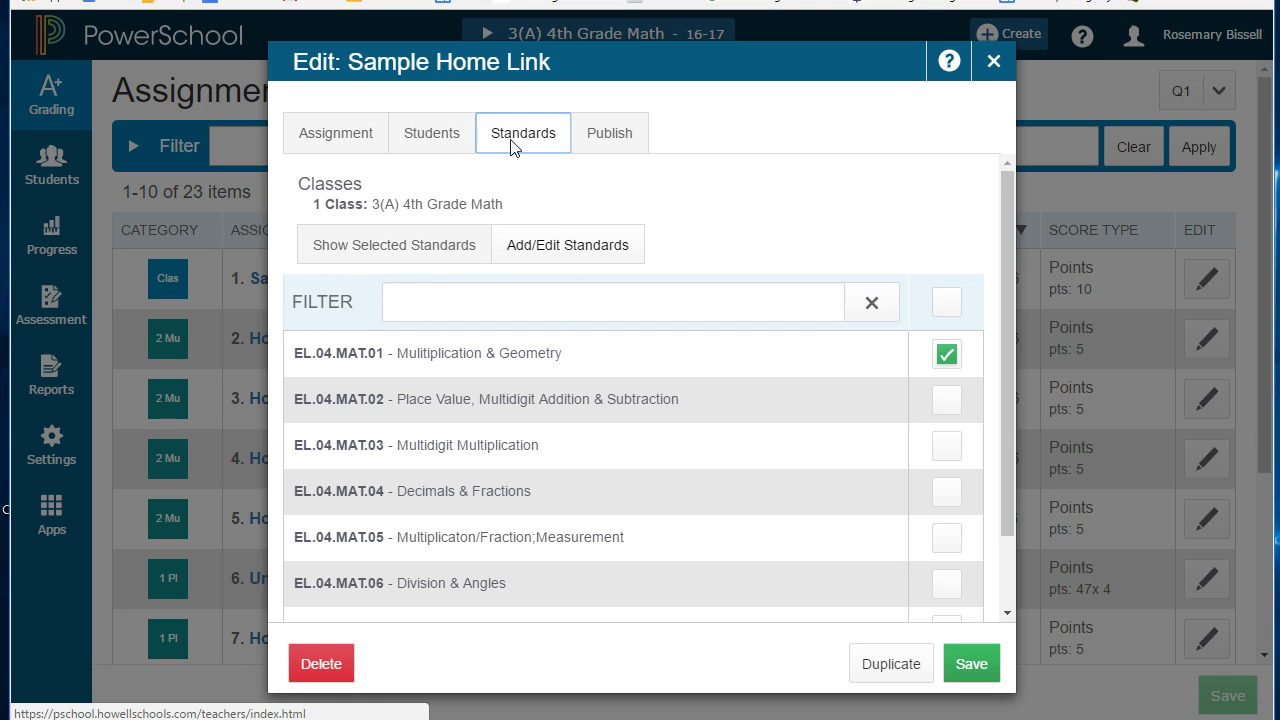
{"action": "left_click", "coordinate": [397, 253]}
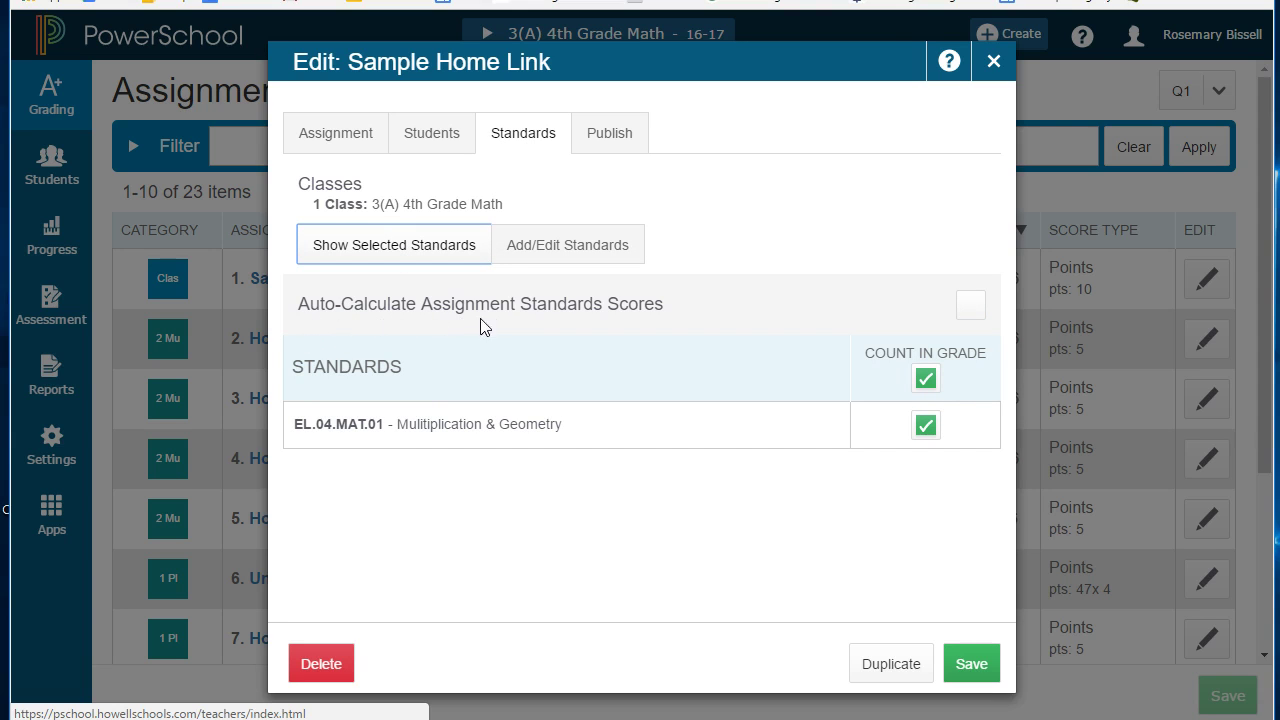
{"action": "left_click", "coordinate": [971, 306]}
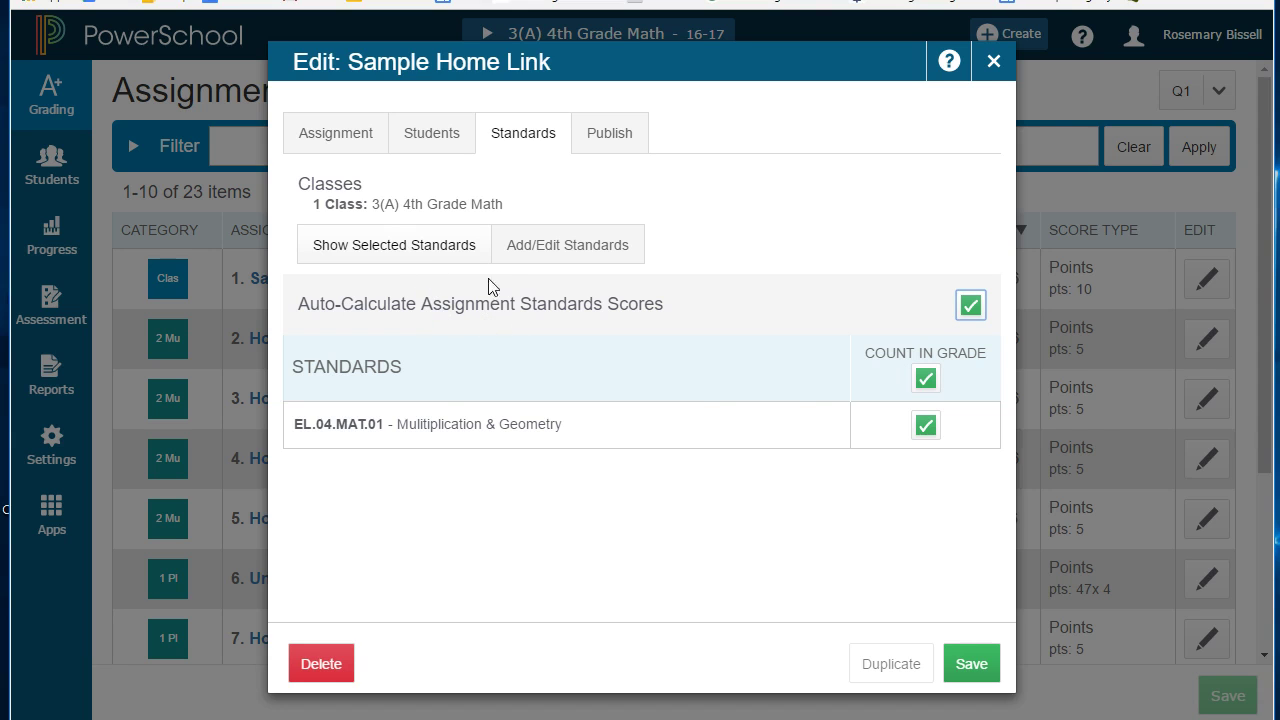
Save the Sample Home Link settings to reach its scoresheet with SCORE and EL.04.MAT.01 columns.
{"action": "left_click", "coordinate": [984, 672]}
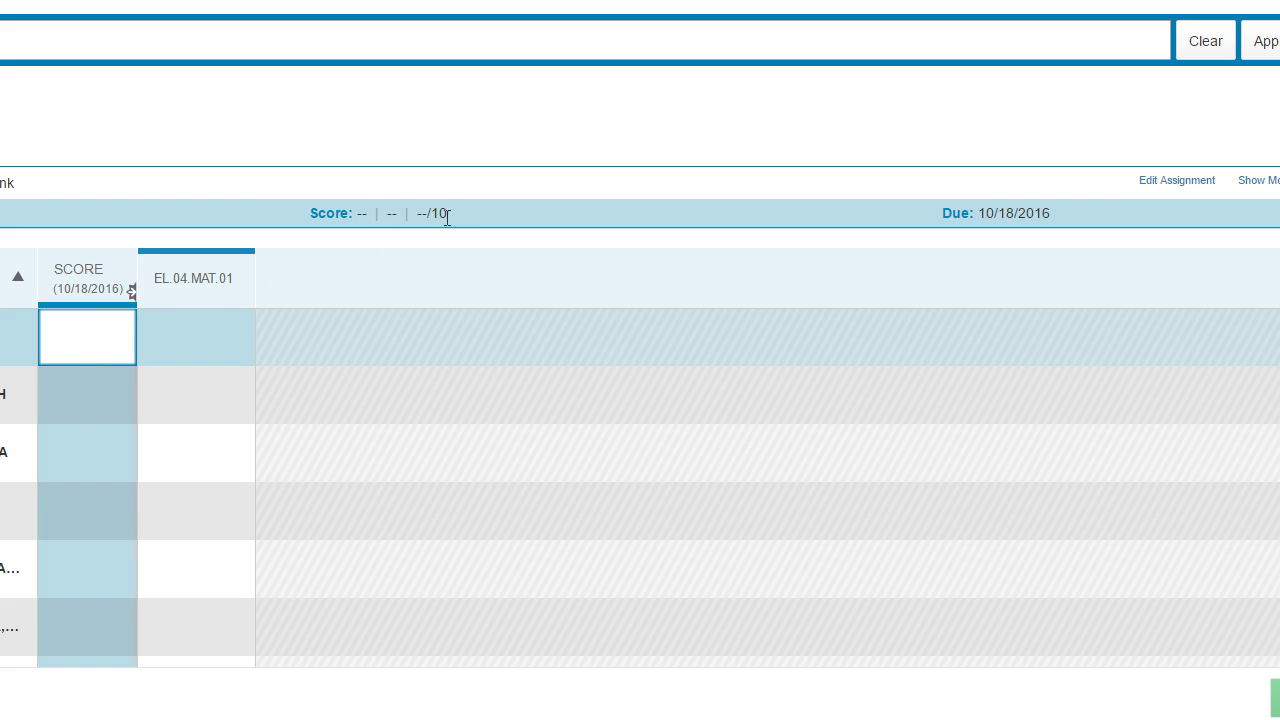
Enter scores 9, 10, 8, 7 and 10 for the first five students, auto-grading A-, A, B-, C-, A.
{"action": "left_click", "coordinate": [89, 340]}
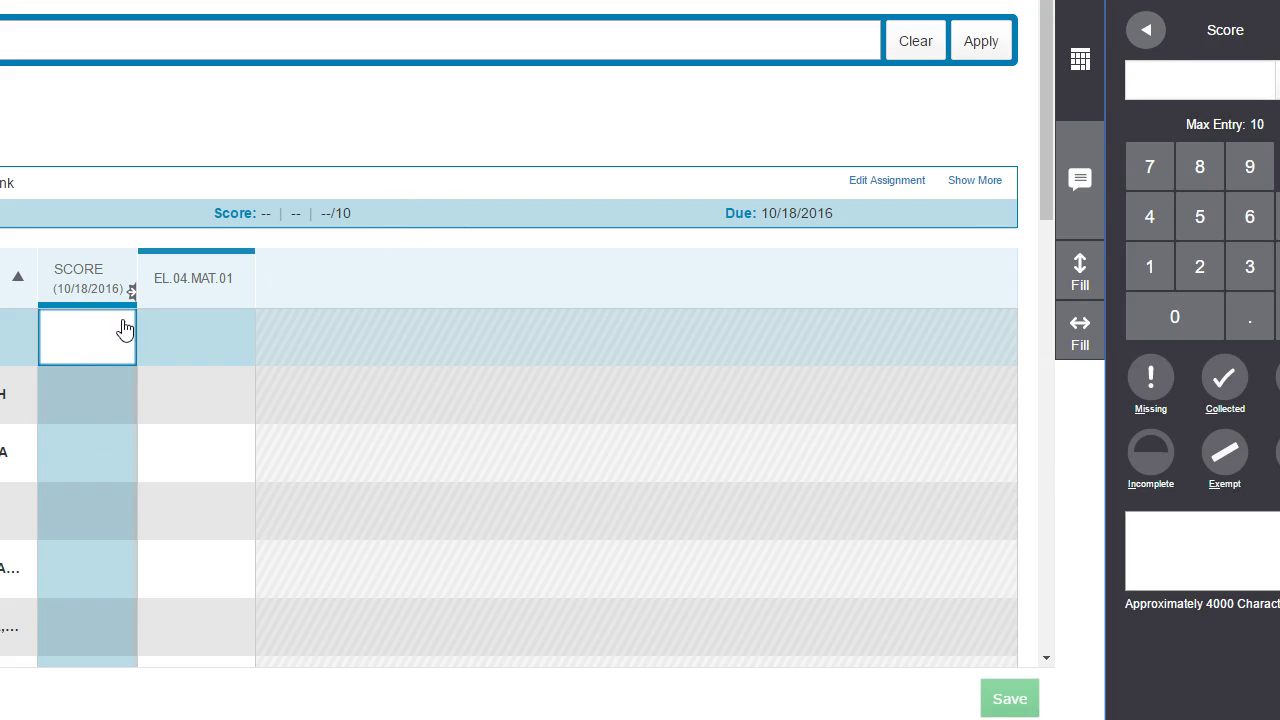
{"action": "left_click", "coordinate": [1245, 172]}
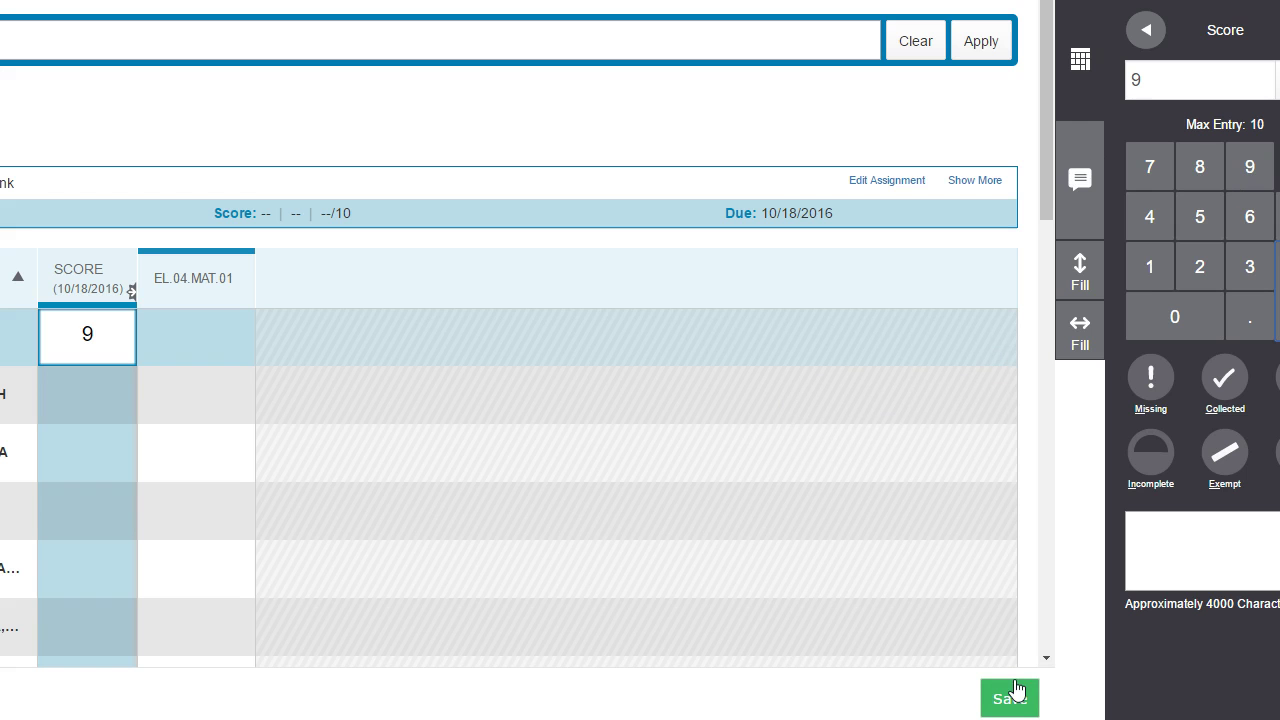
{"action": "left_click", "coordinate": [1012, 694]}
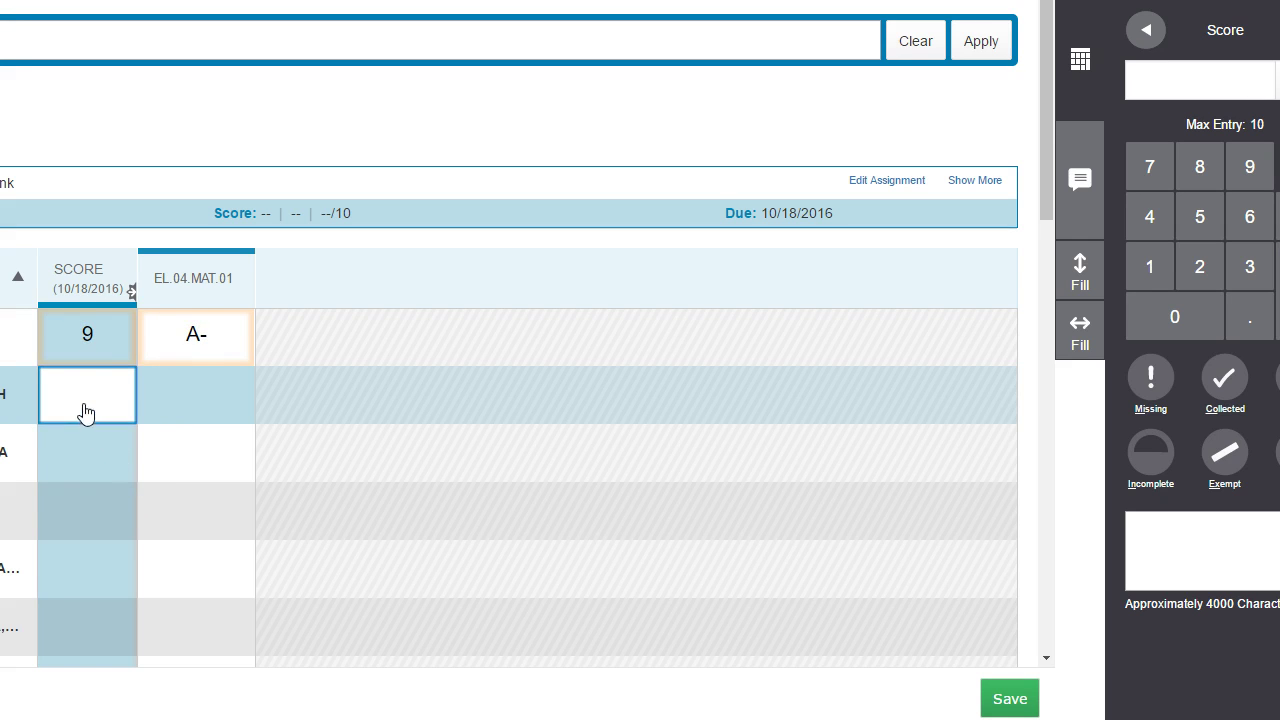
{"action": "type", "text": "10"}
{"action": "key", "text": "Return"}
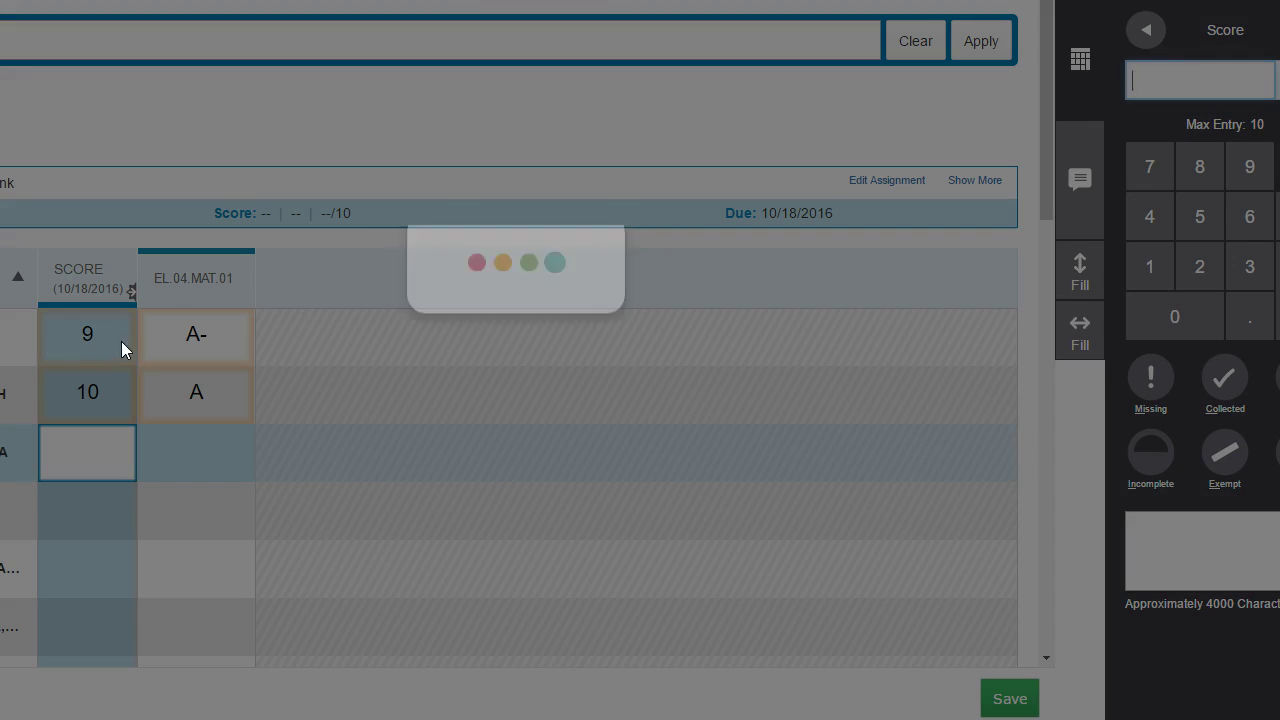
{"action": "type", "text": "8"}
{"action": "key", "text": "Return"}
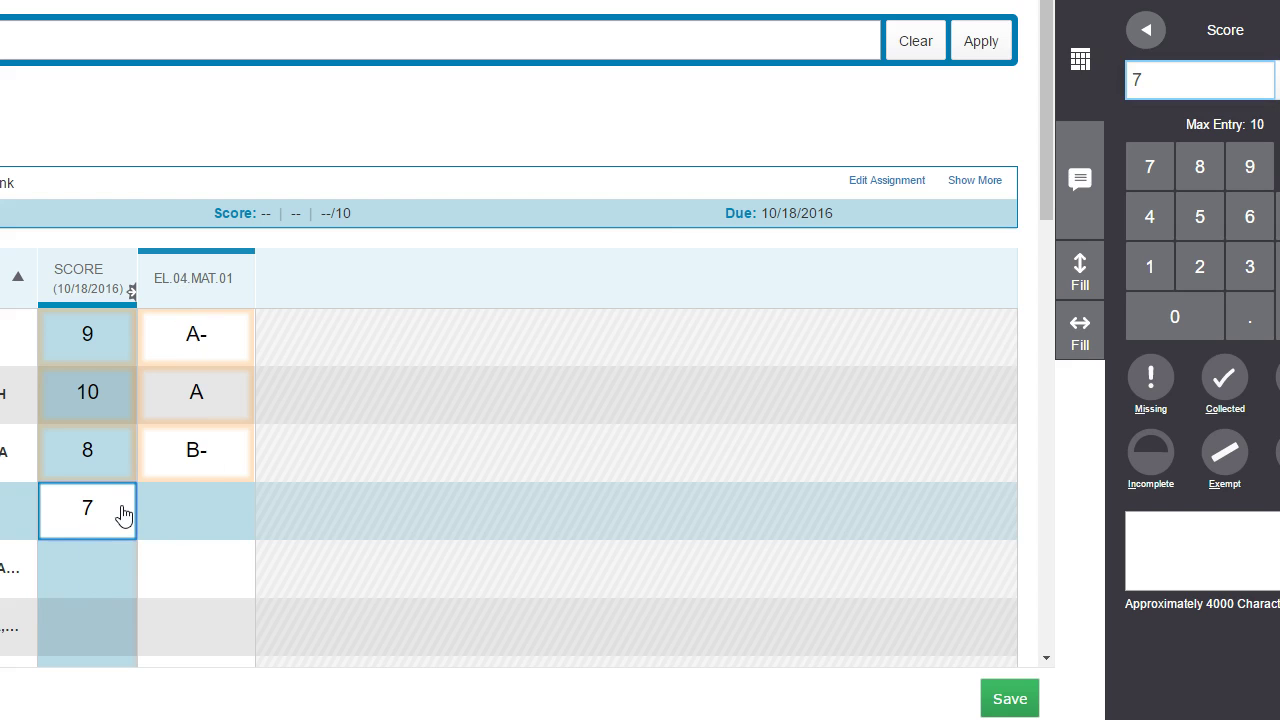
{"action": "key", "text": "Return"}
{"action": "type", "text": "10"}
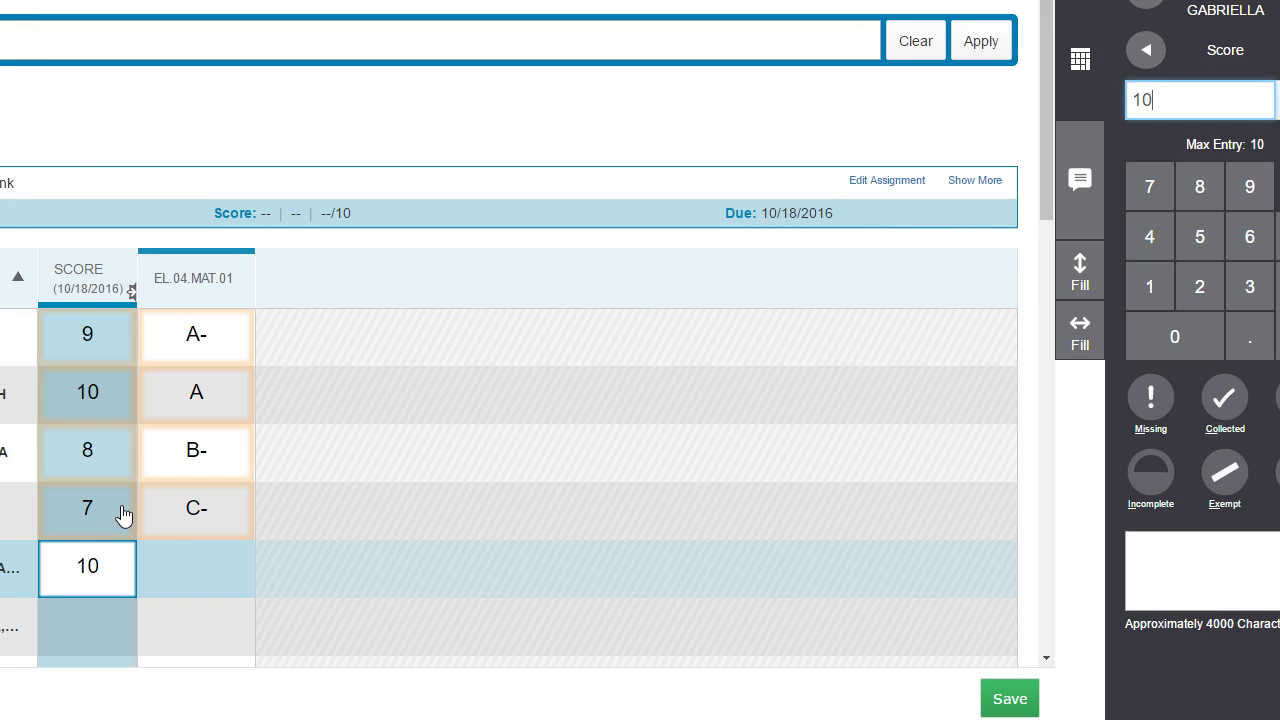
{"action": "key", "text": "Return"}
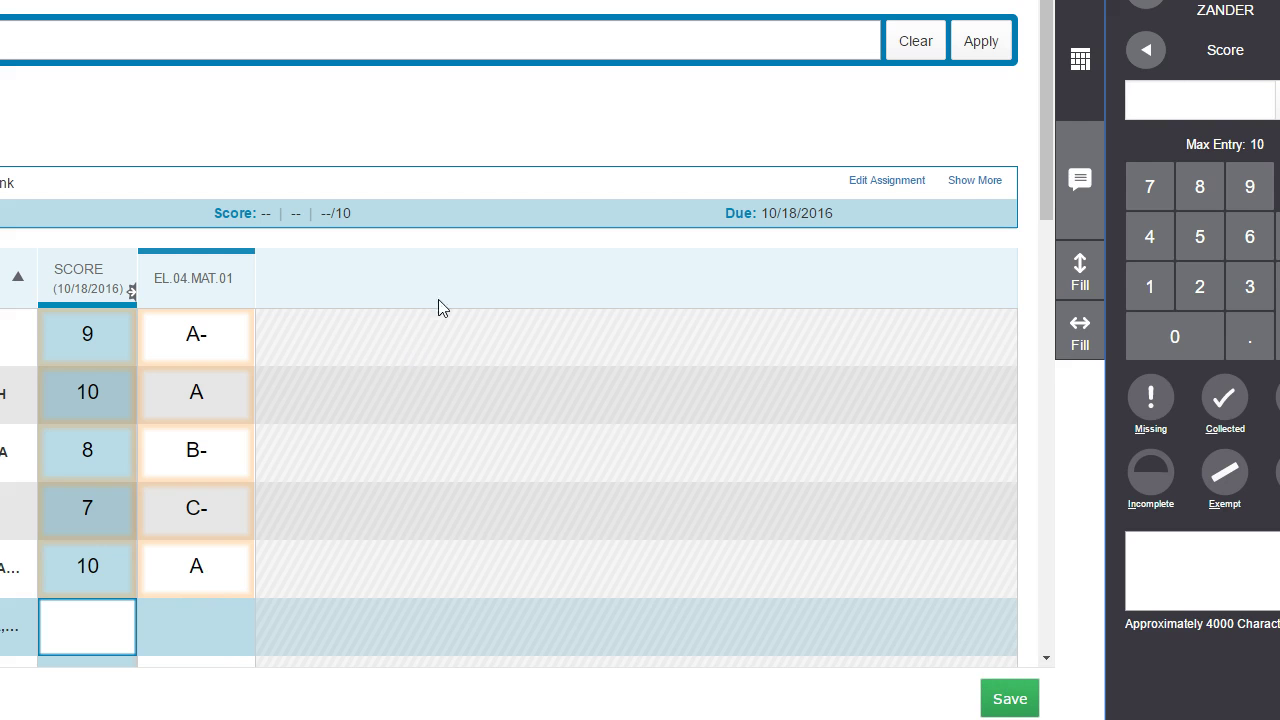
Save the entered scores with Save and Continue and reopen the assignment for editing.
{"action": "left_click", "coordinate": [897, 186]}
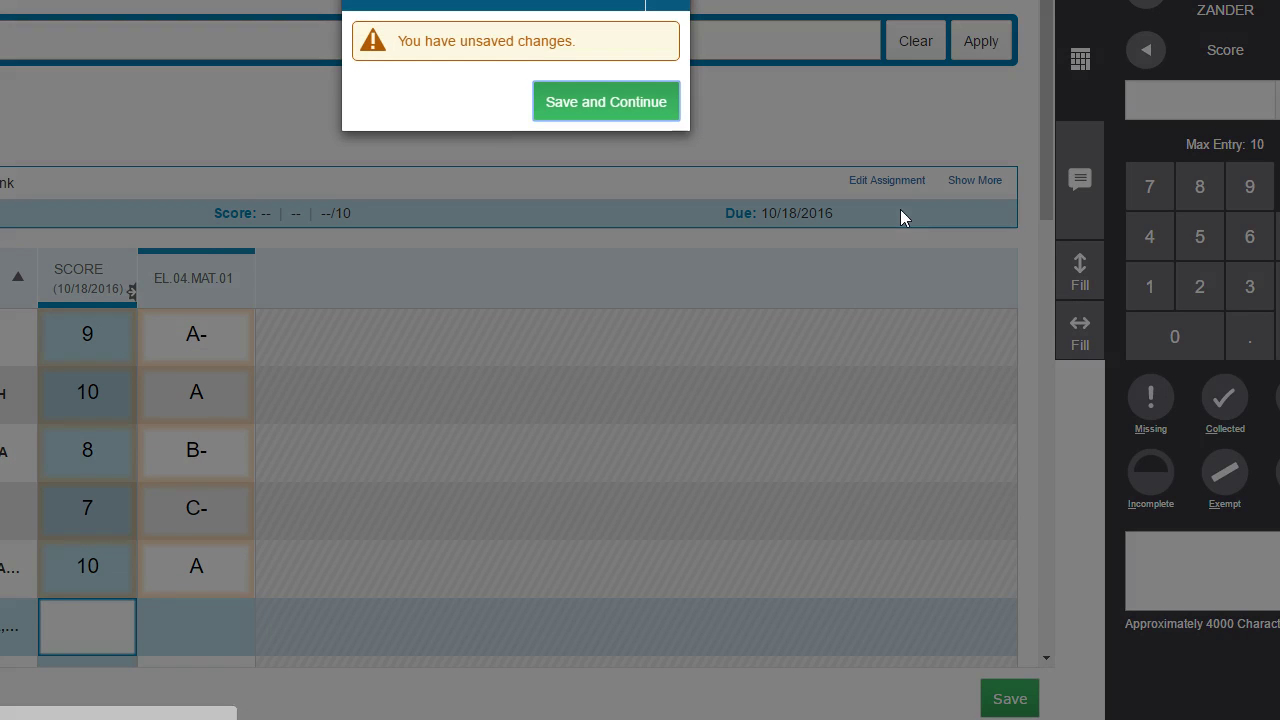
{"action": "left_click", "coordinate": [662, 112]}
{"action": "left_click", "coordinate": [1251, 572]}
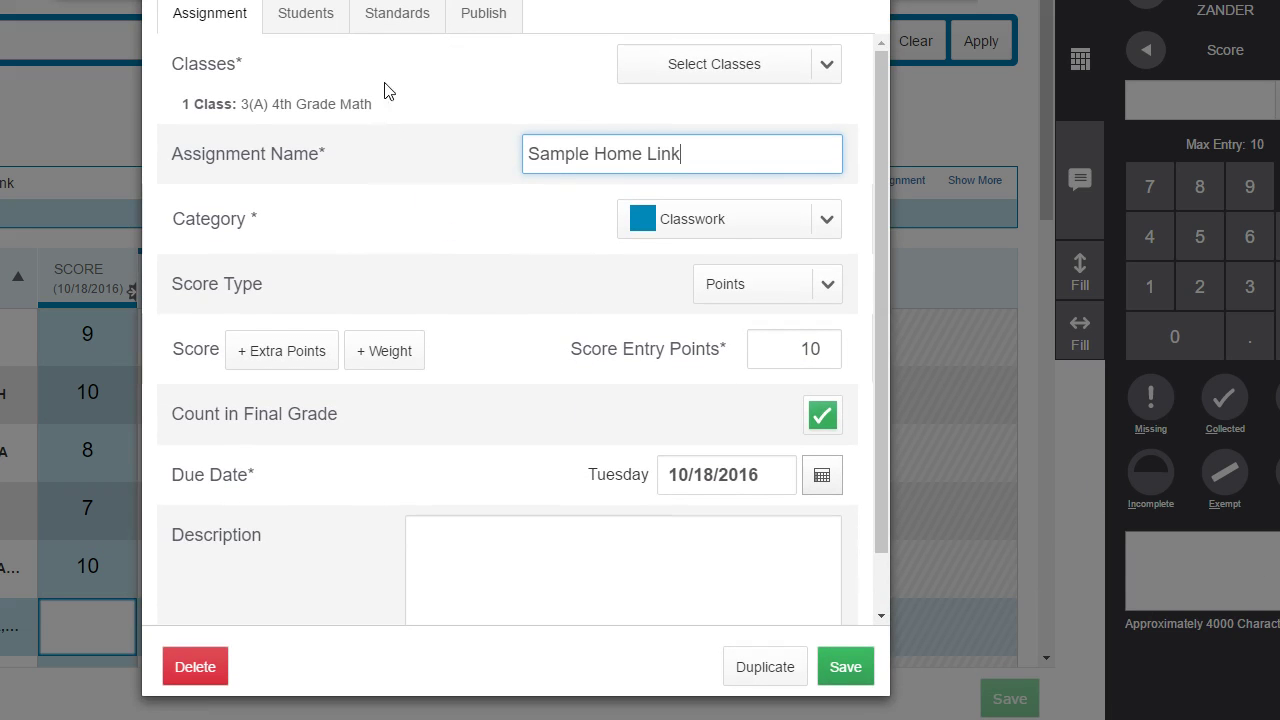
Show the attached EL.04.MAT.01 standard and confirm Auto-Calculate Assignment Standards Scores stays on.
{"action": "left_click", "coordinate": [397, 12]}
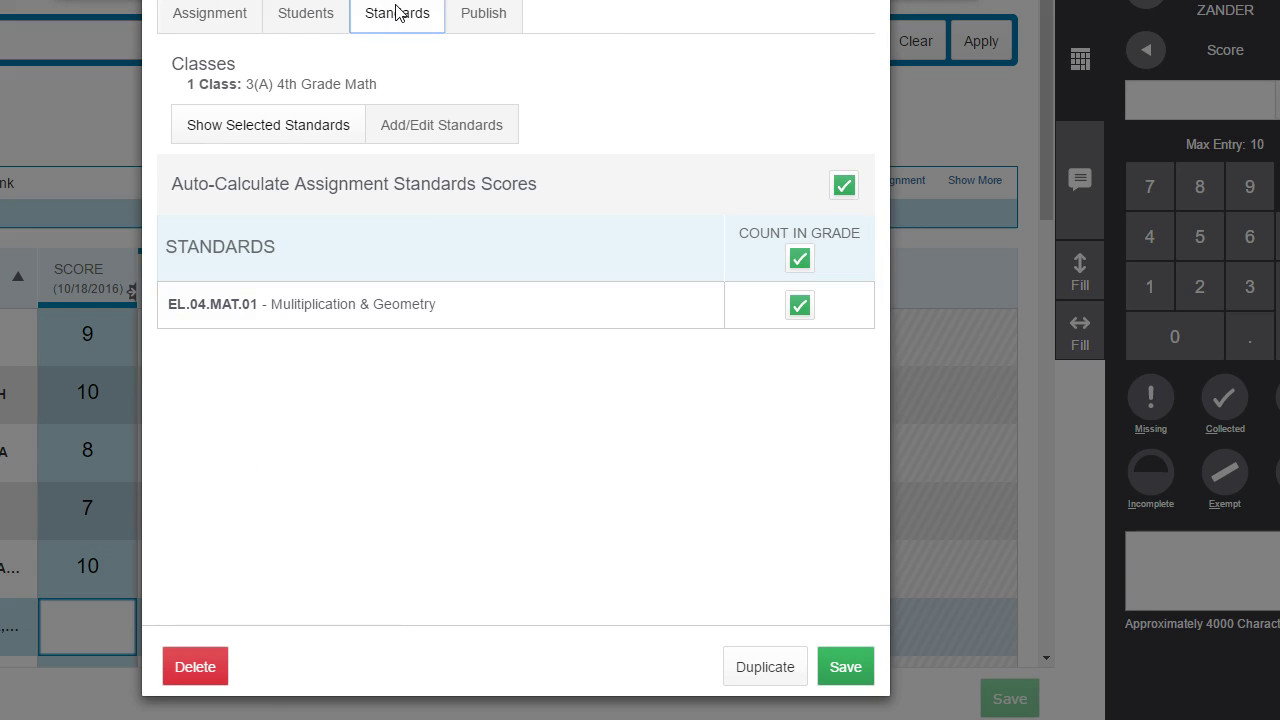
{"action": "left_click", "coordinate": [449, 127]}
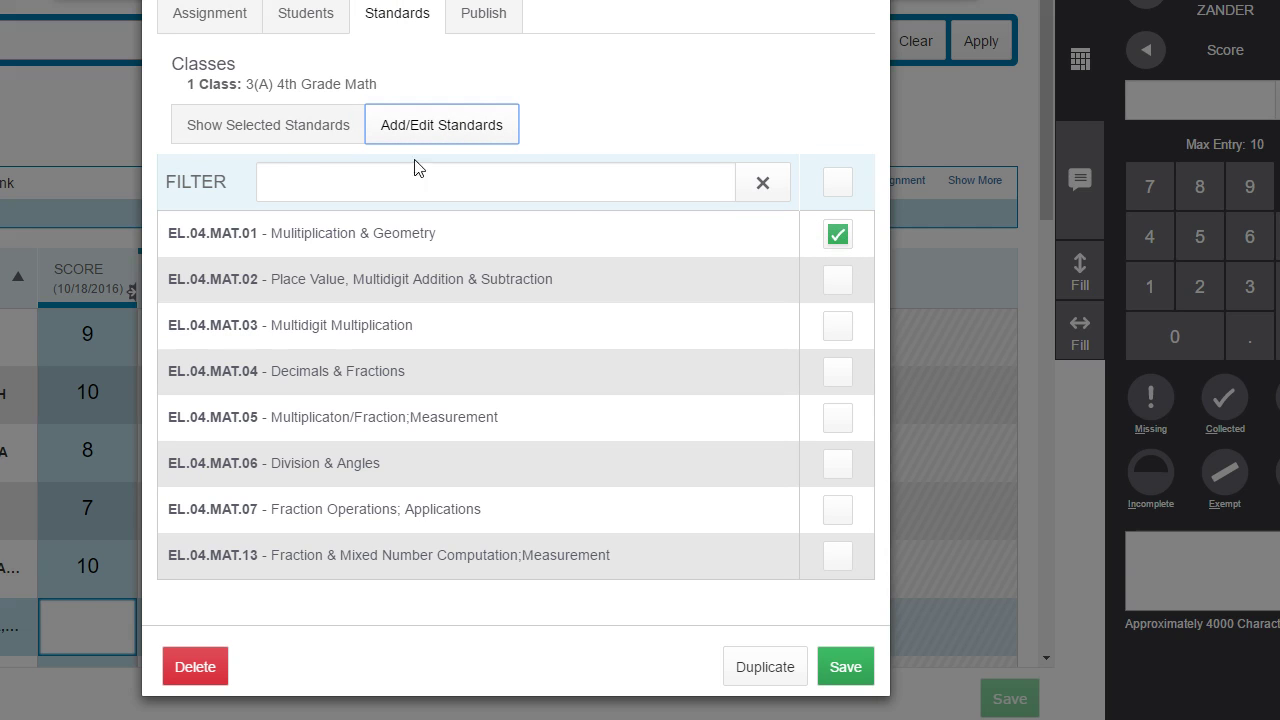
{"action": "left_click", "coordinate": [285, 128]}
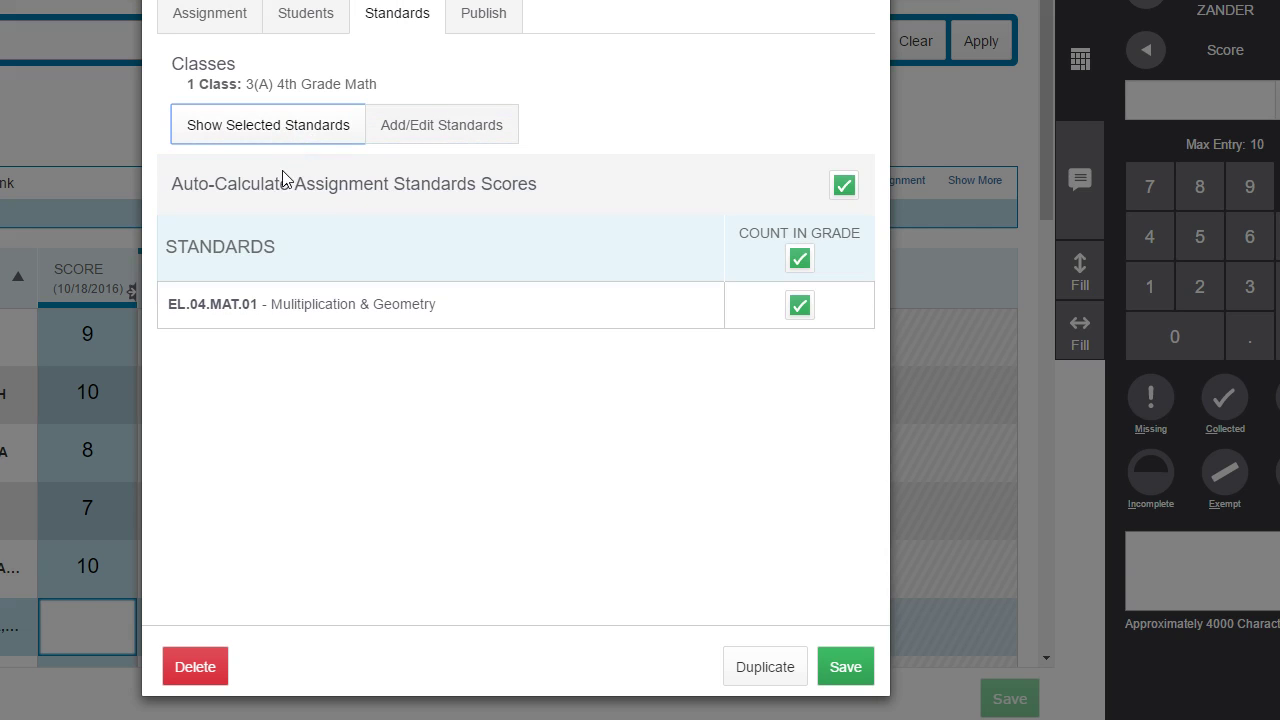
{"action": "left_click", "coordinate": [853, 197]}
{"action": "left_click", "coordinate": [848, 200]}
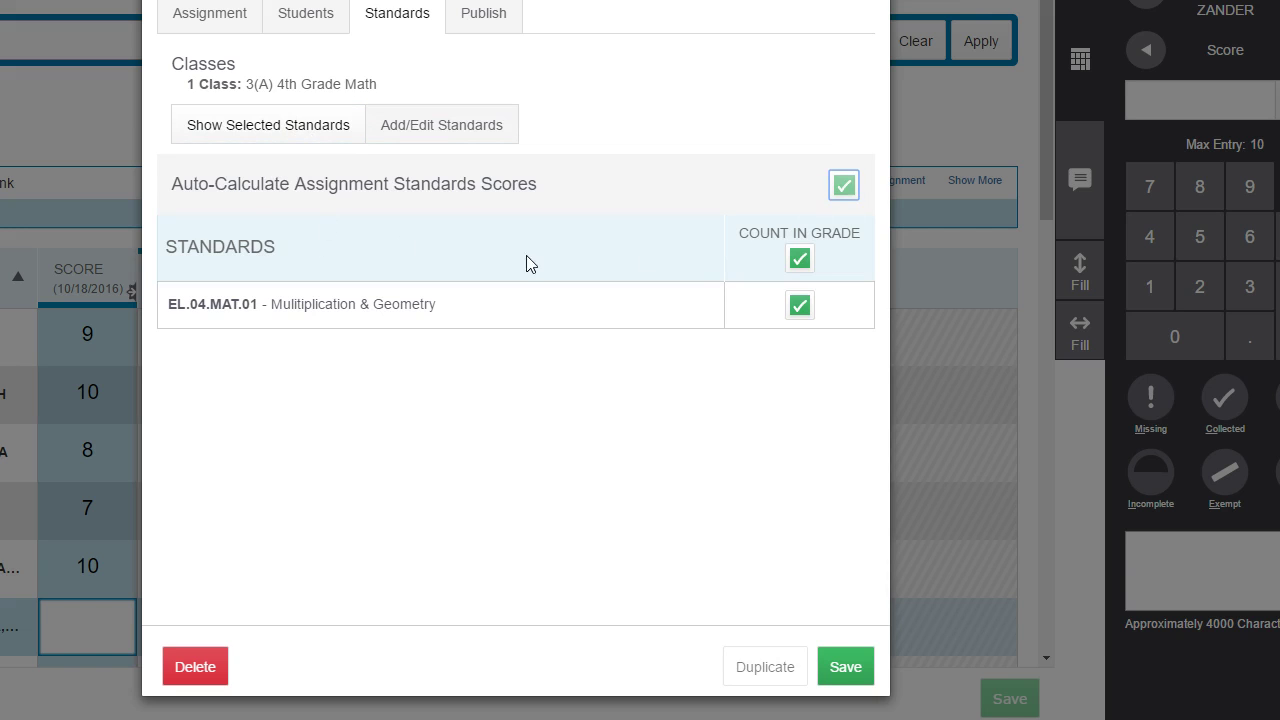